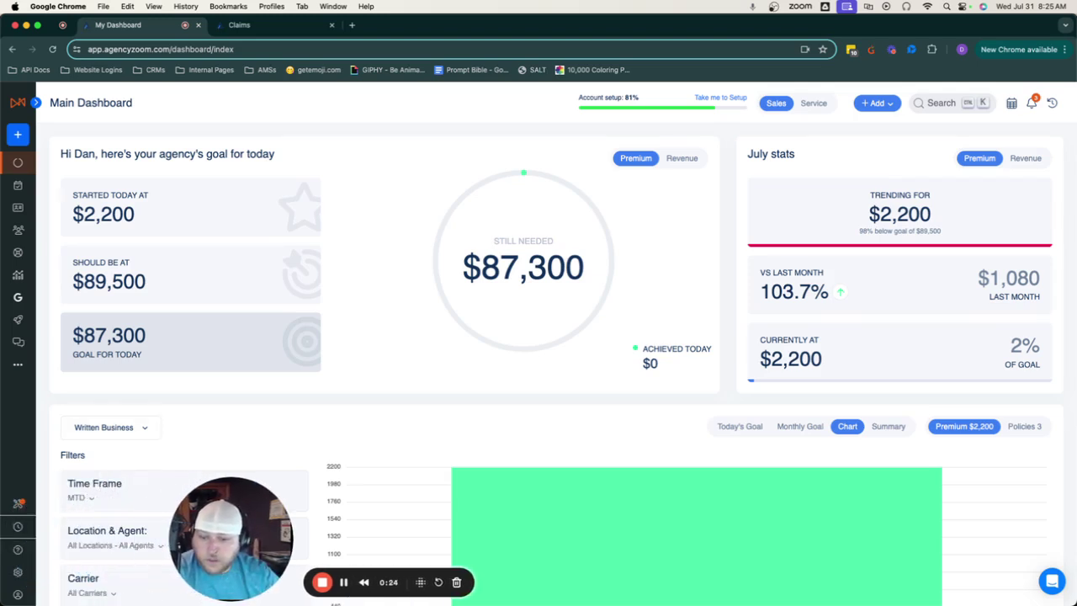
Create a new service pipeline and save its settings with the default round-robin assignment to all CSRs
click(19, 573)
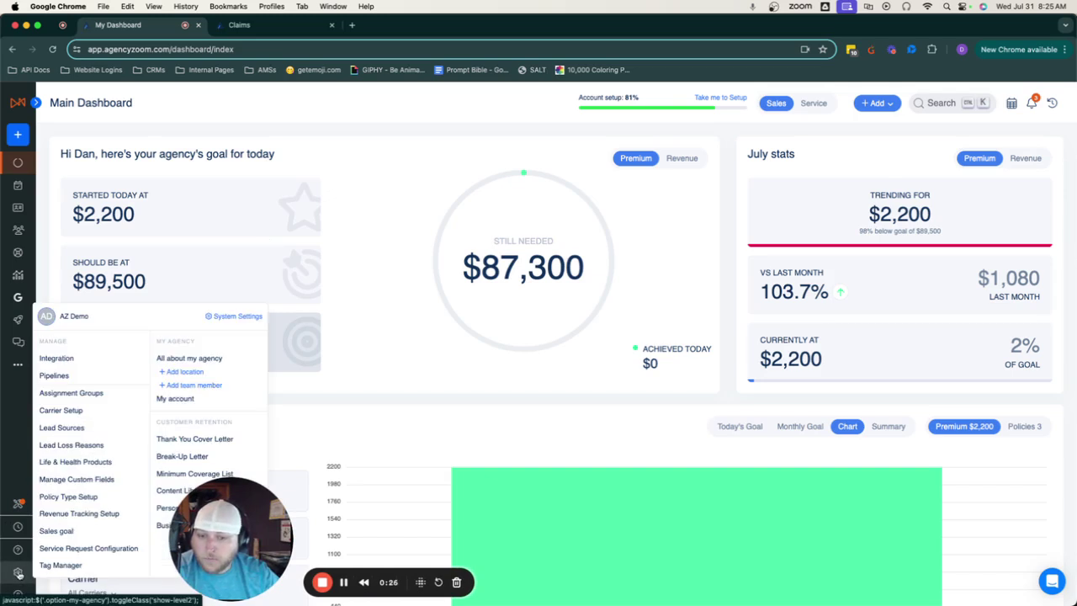
click(54, 375)
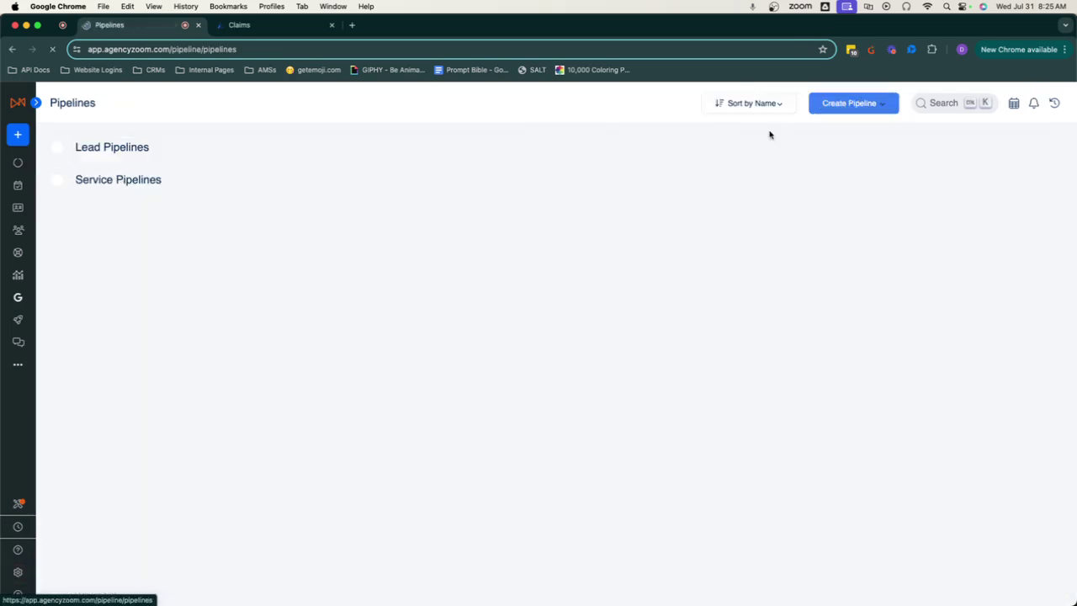
click(884, 104)
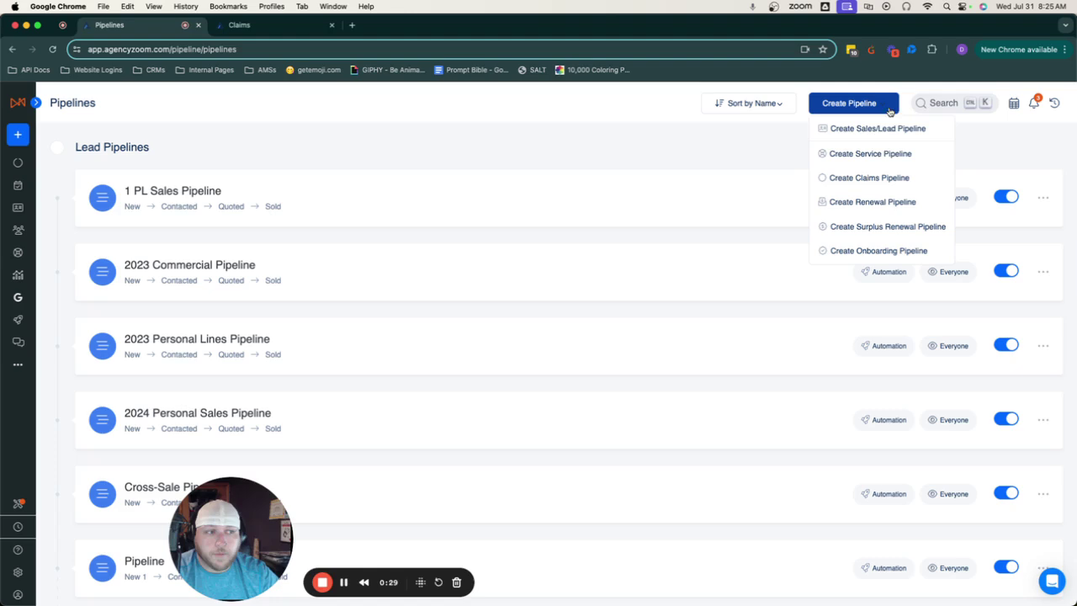
click(873, 153)
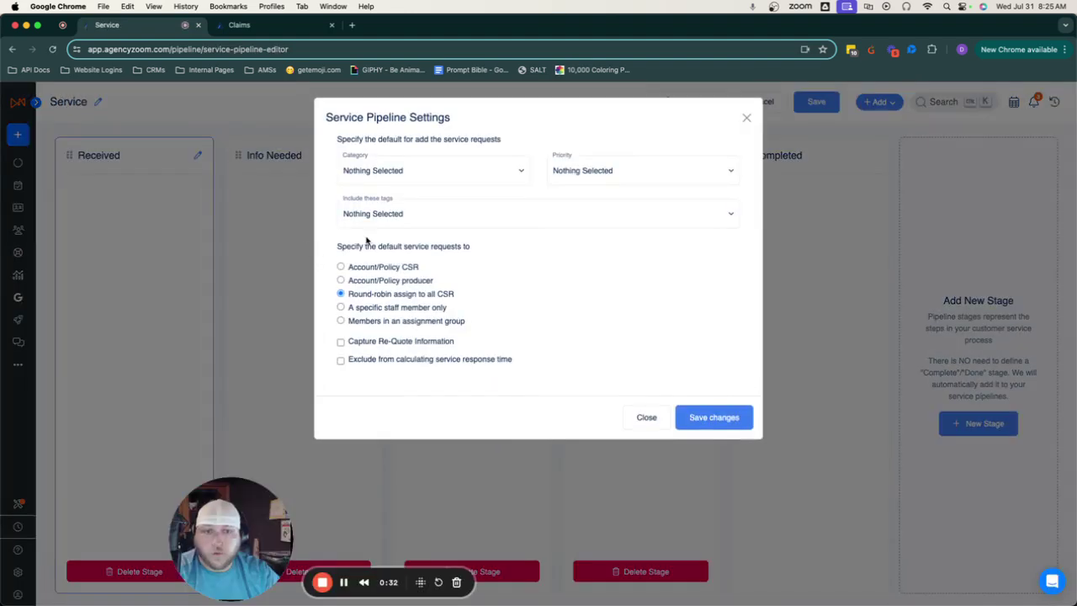
click(527, 173)
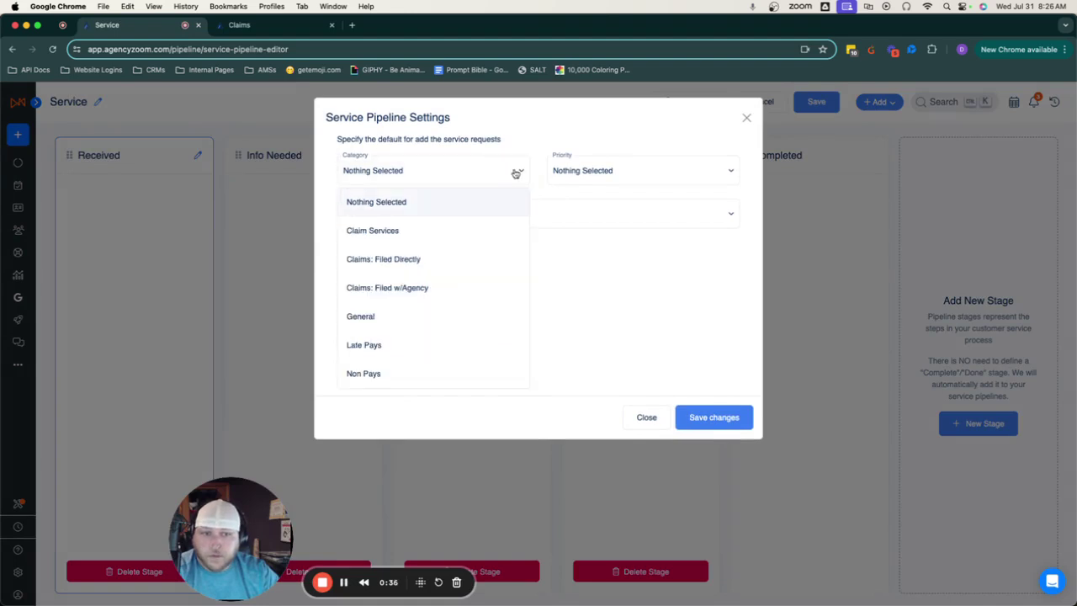
click(616, 132)
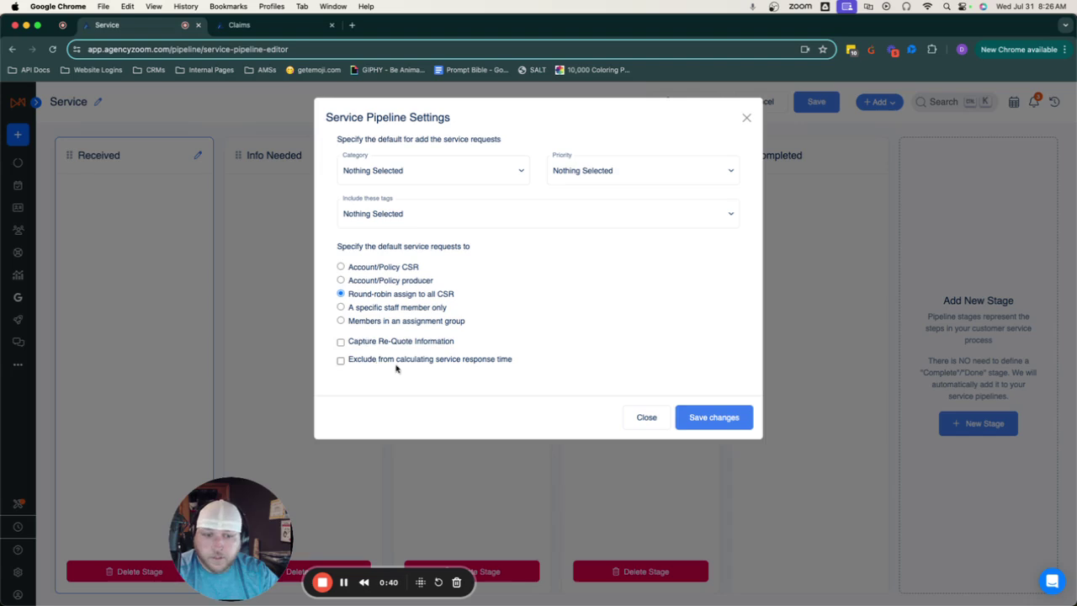
click(708, 418)
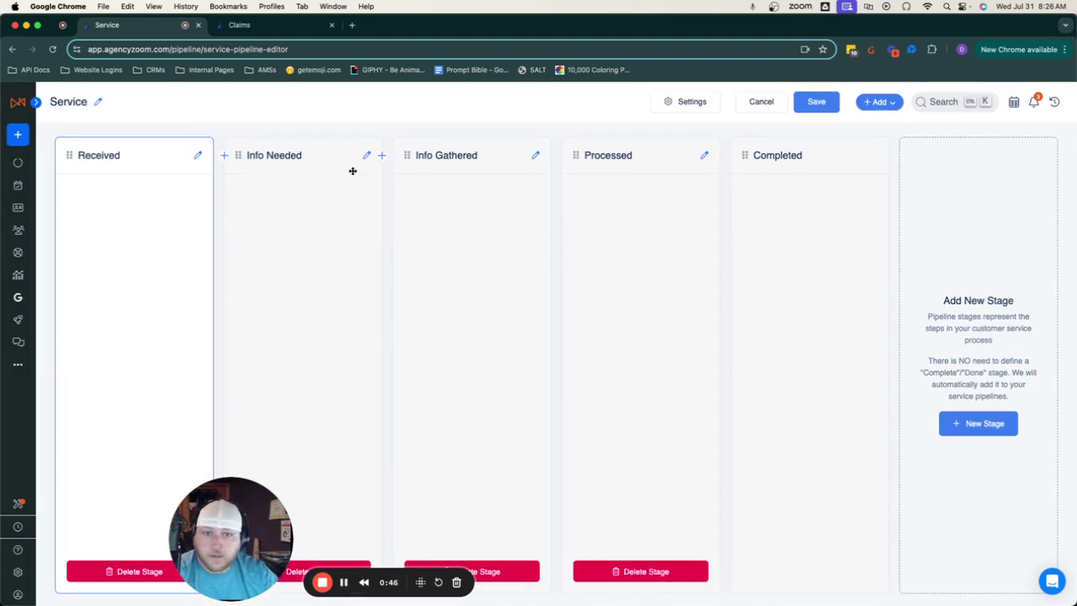
Rename the Received stage of the service pipeline as New Requests
click(198, 154)
key(BackSpace)
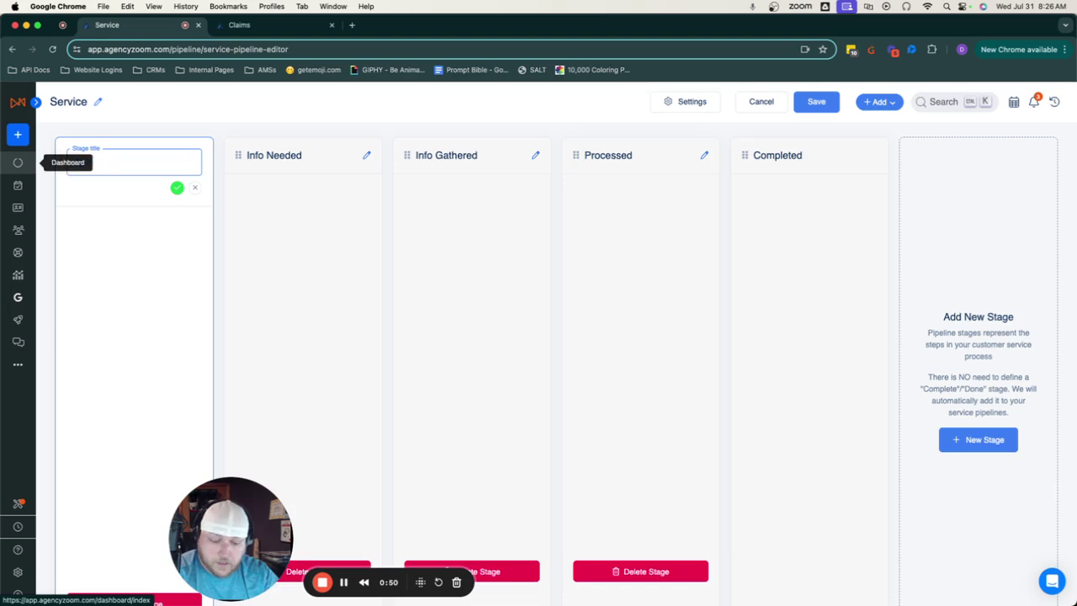
text(New Requests)
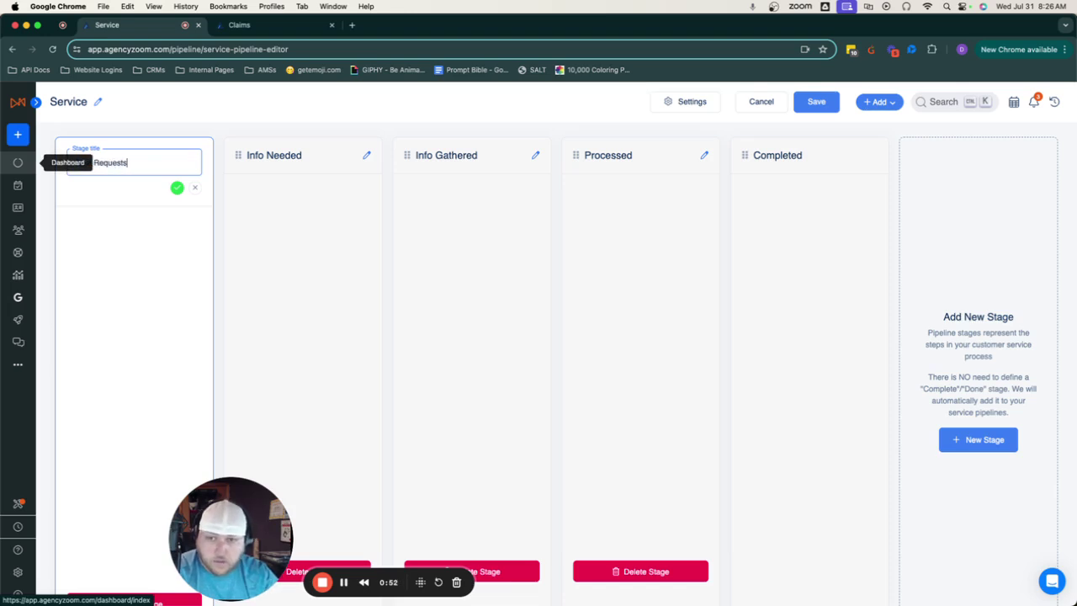
click(177, 188)
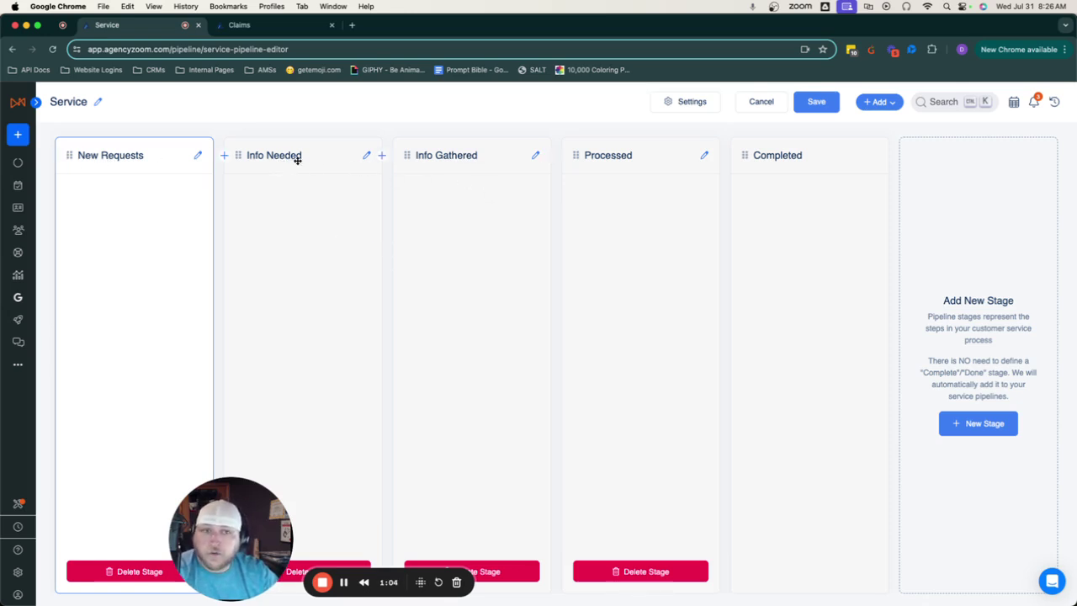
Rename the Info Needed stage of the service pipeline as Waiting on Client
click(367, 158)
drag(290, 162, 248, 158)
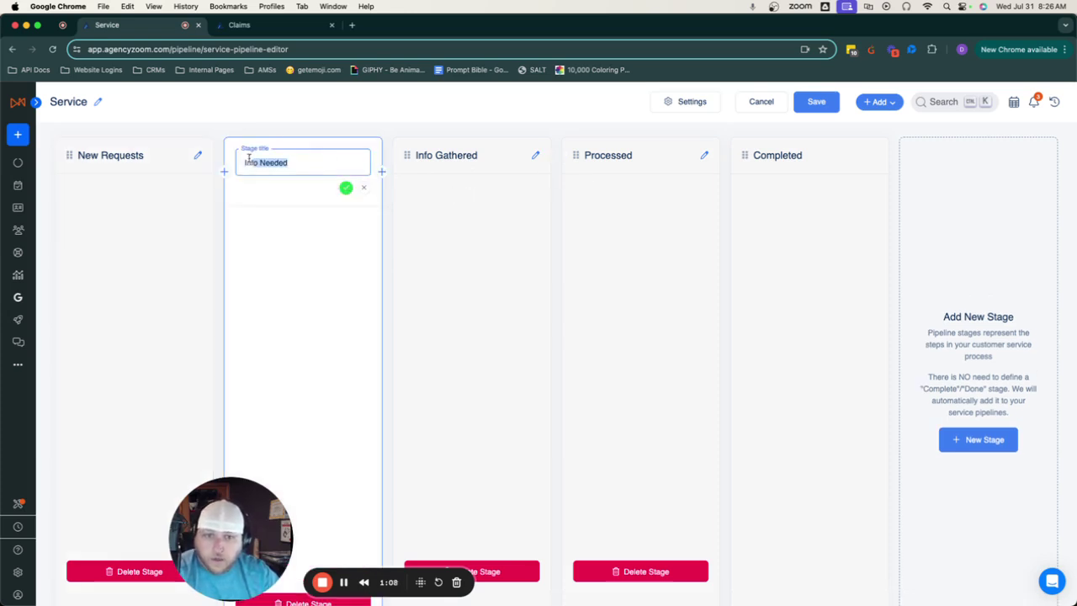
key(BackSpace)
text(Waitin)
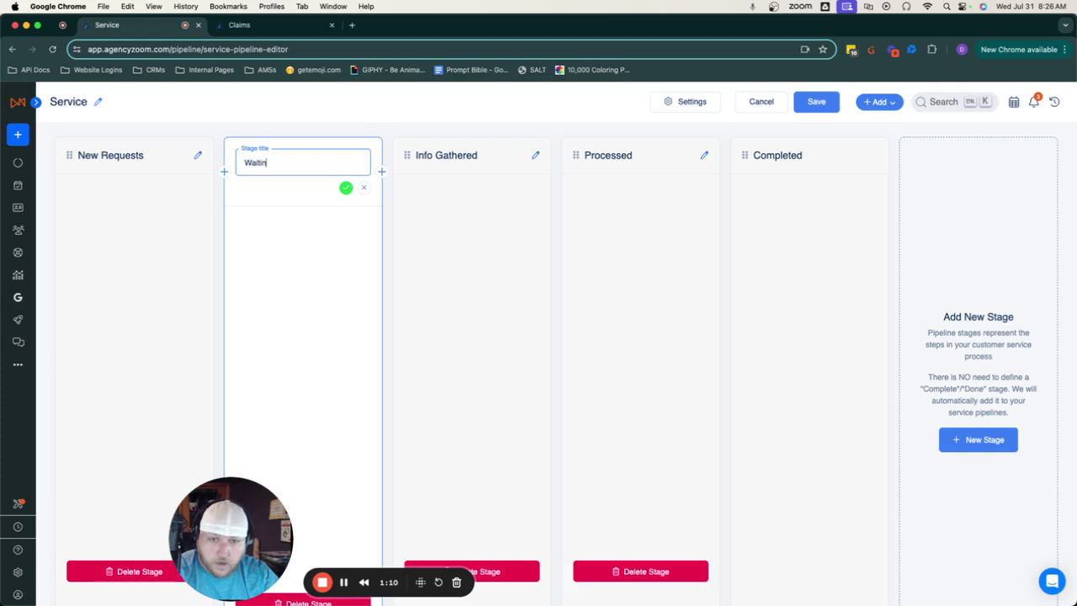
text(g on client)
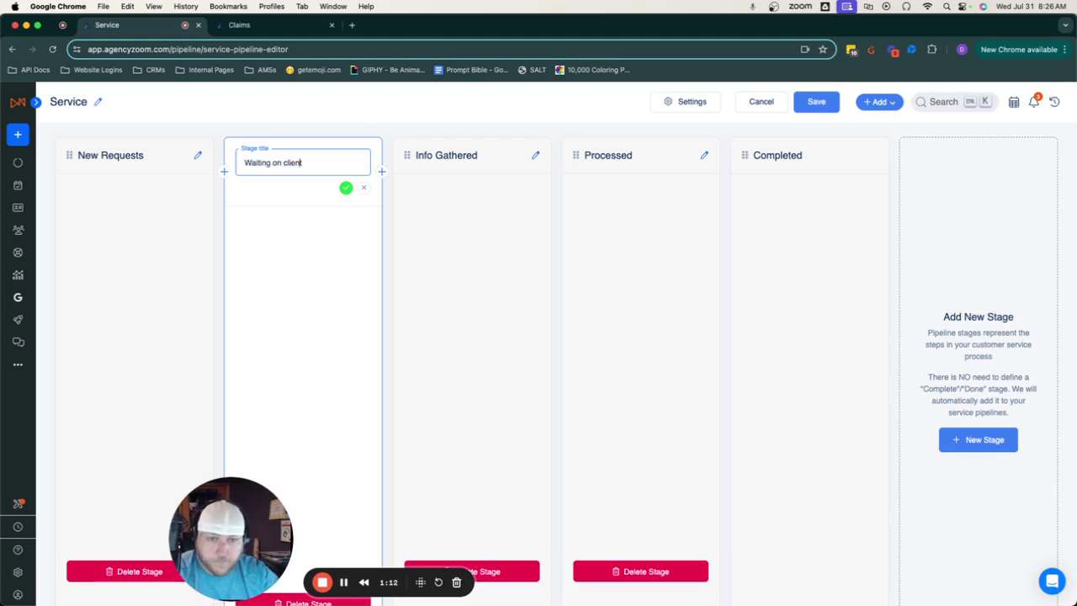
key(Left)
key(Left)
key(Left)
key(BackSpace)
text(C)
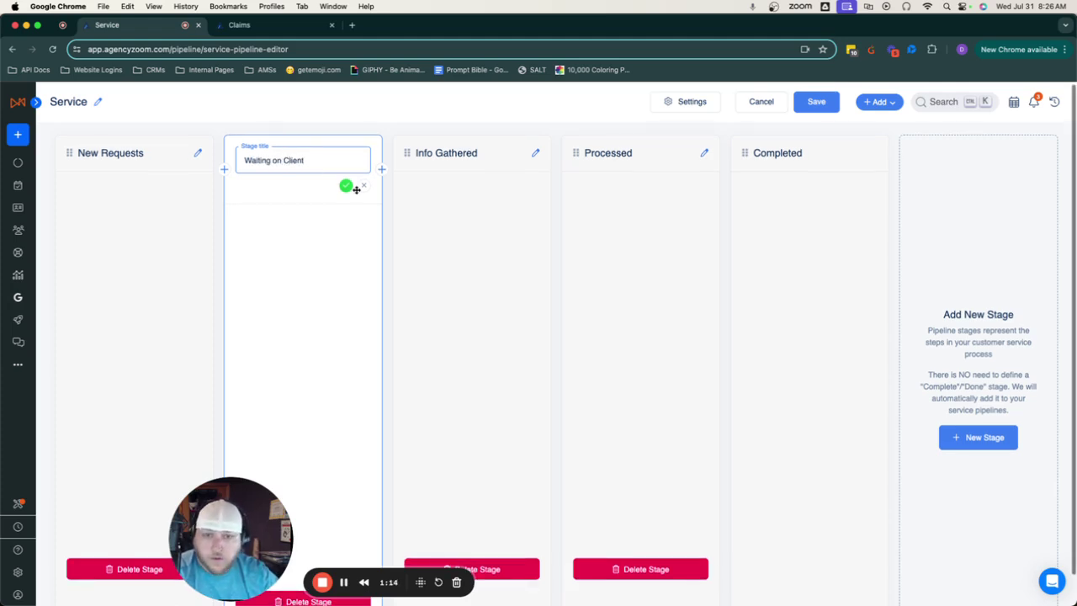
click(346, 187)
Rename the Info Gathered stage of the service pipeline as Waiting on Agency
click(536, 153)
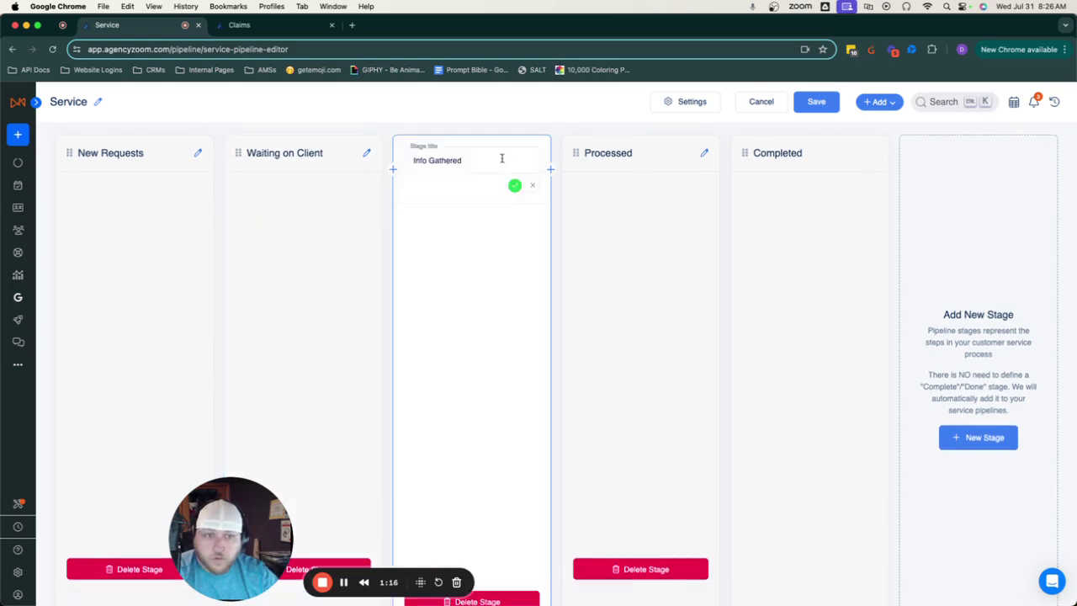
drag(468, 160, 392, 165)
text(Waiting on Agency)
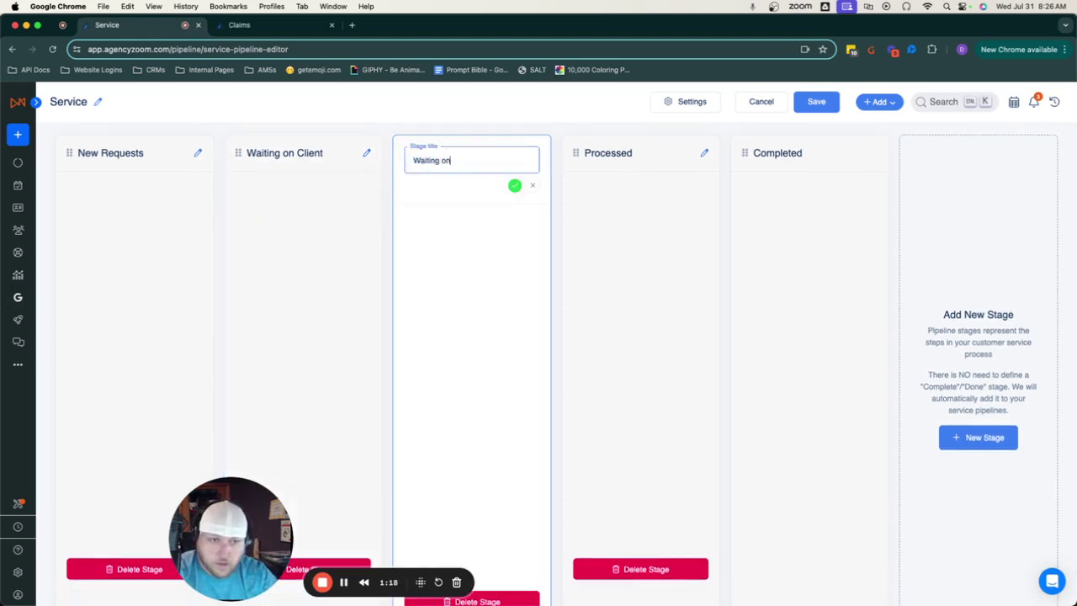
click(514, 186)
Rename the Processed stage of the service pipeline as Waiting on 3rd Party
click(704, 153)
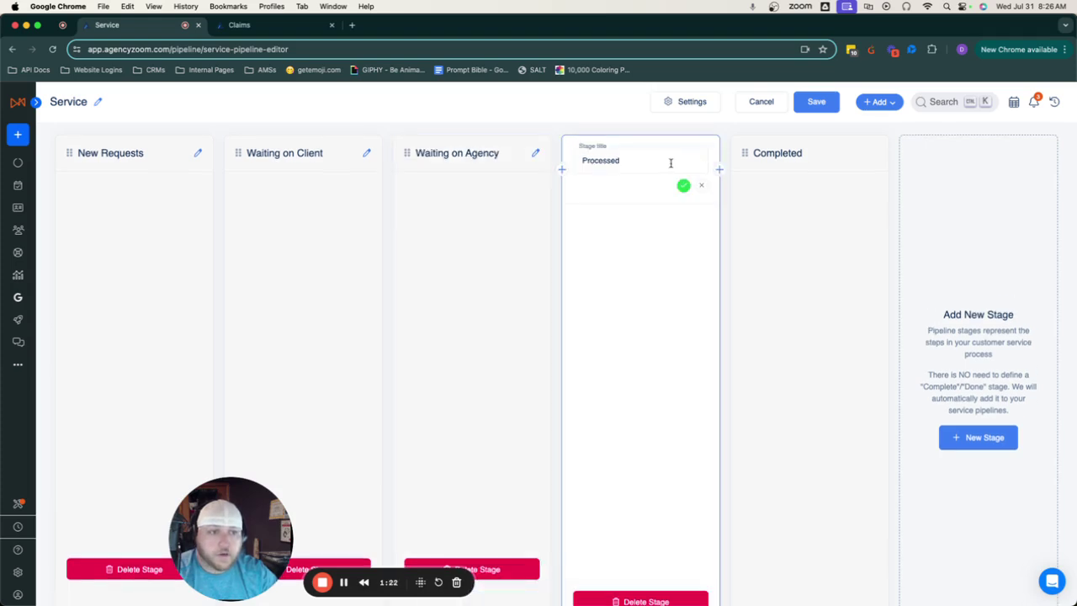
drag(665, 163, 561, 165)
text(Waiting on )
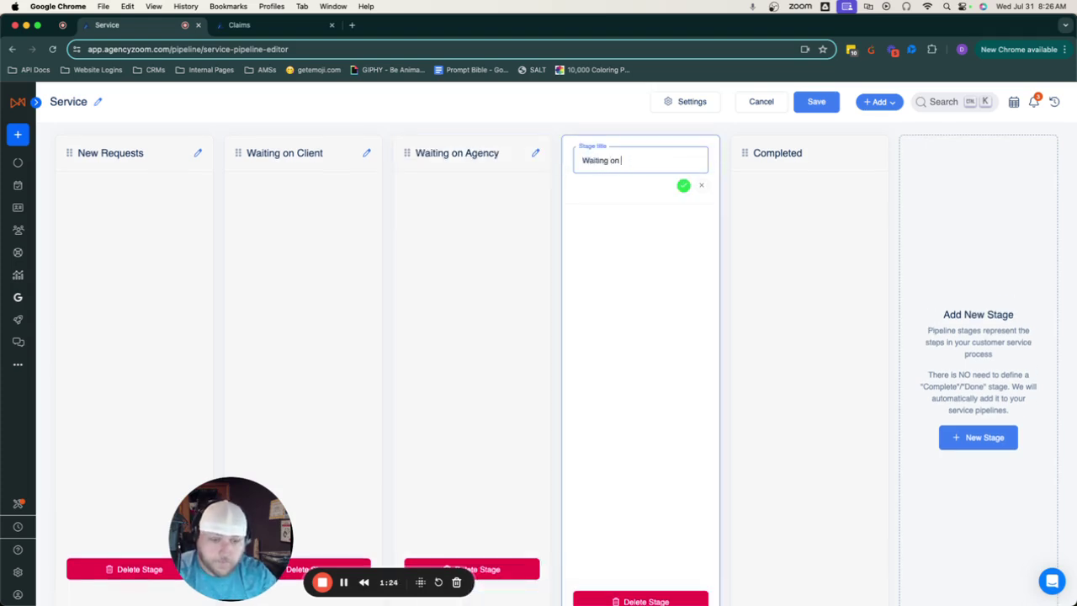
text(3rd Party)
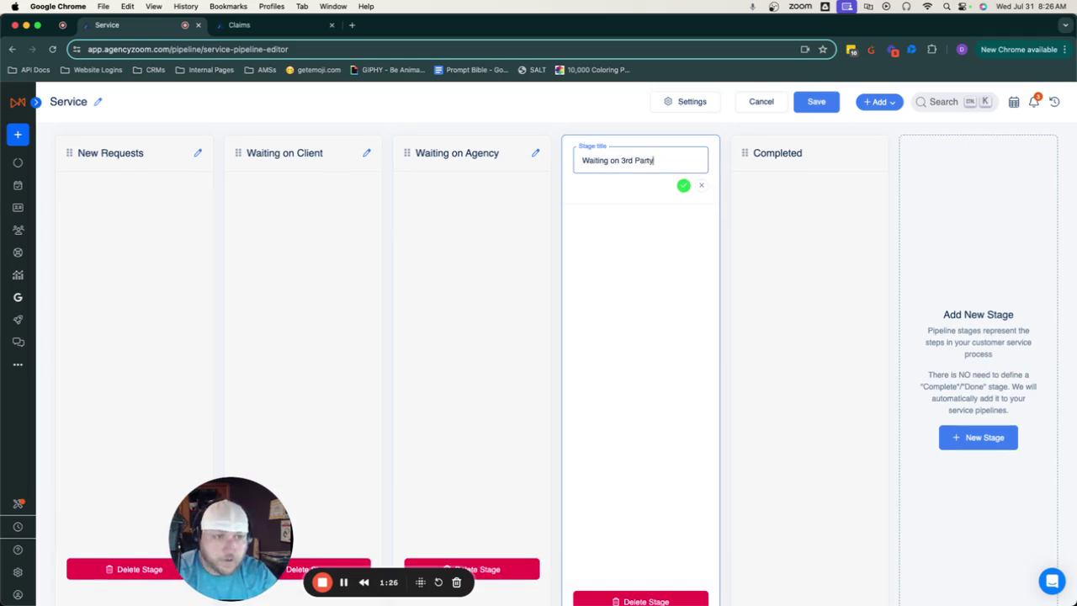
click(687, 185)
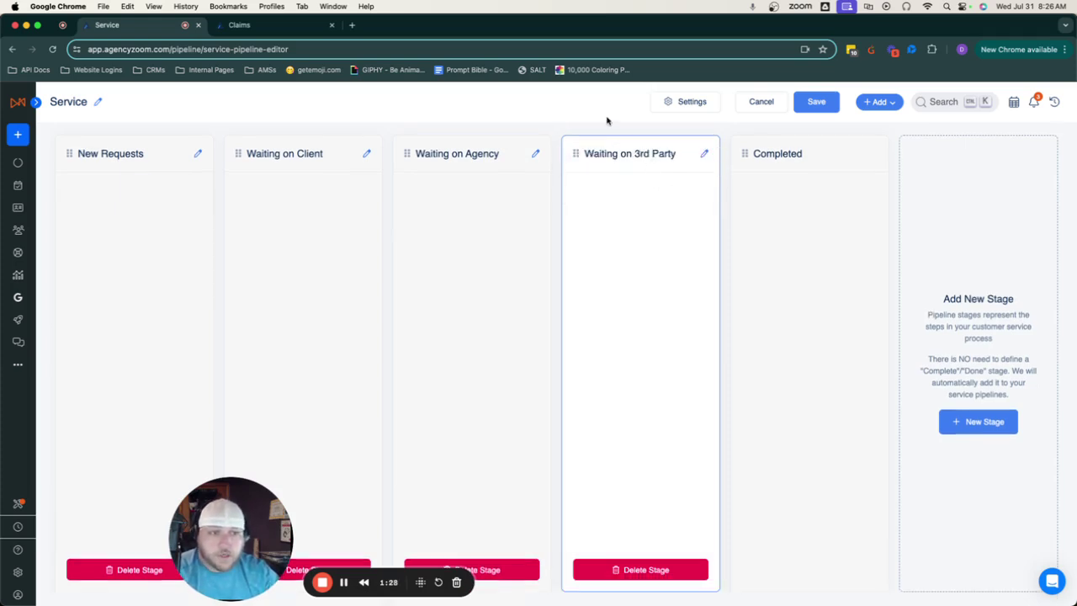